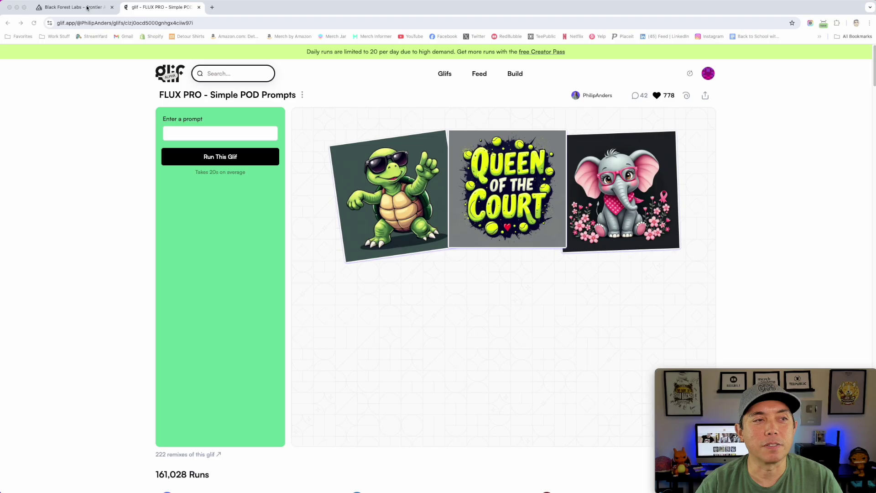
- Look over the Black Forest Labs FLUX.1 page, then return to the FLUX PRO glif
key("ctrl+shift+Tab")
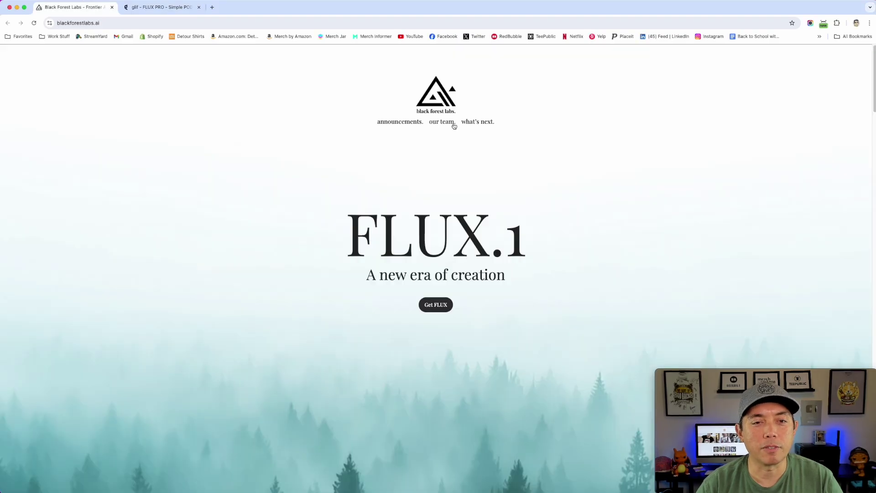
scroll(492, 281, "down", 4)
scroll(493, 280, "down", 15)
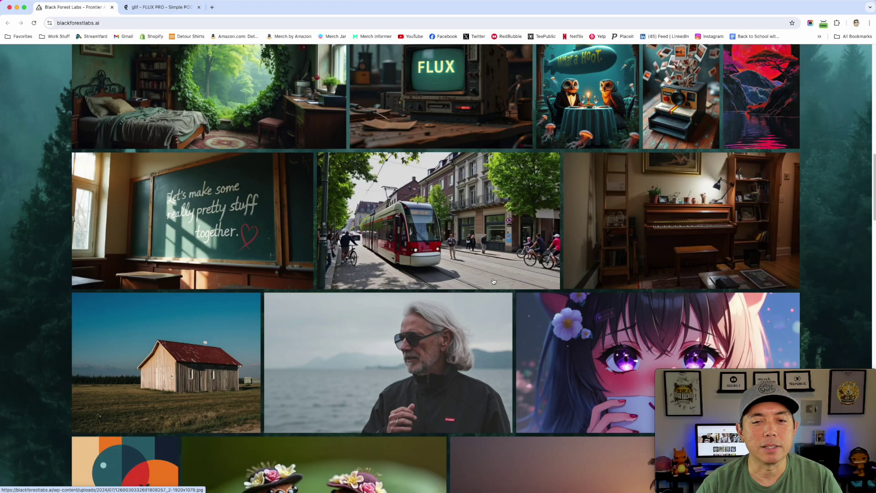
scroll(493, 281, "down", 11)
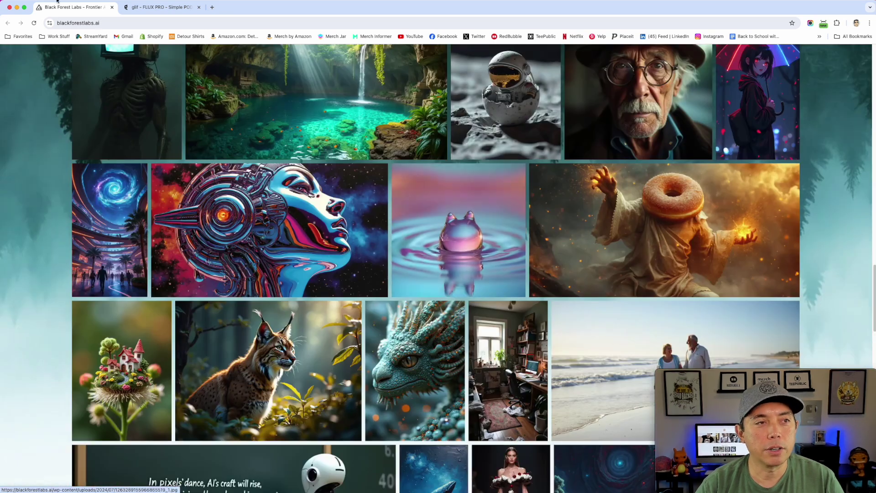
left_click(162, 7)
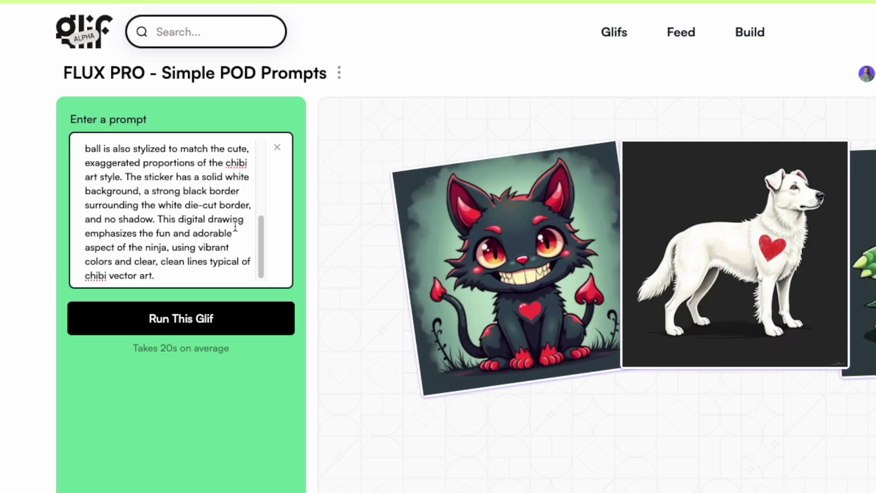
- Generate the chibi red ninja sticker kicking a soccer ball from the ninja prompt
scroll(251, 177, "up", 5)
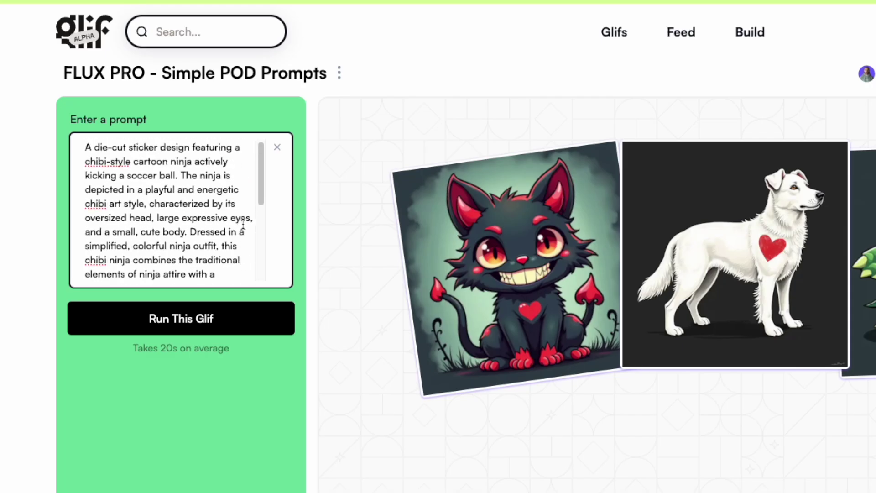
scroll(241, 232, "down", 5)
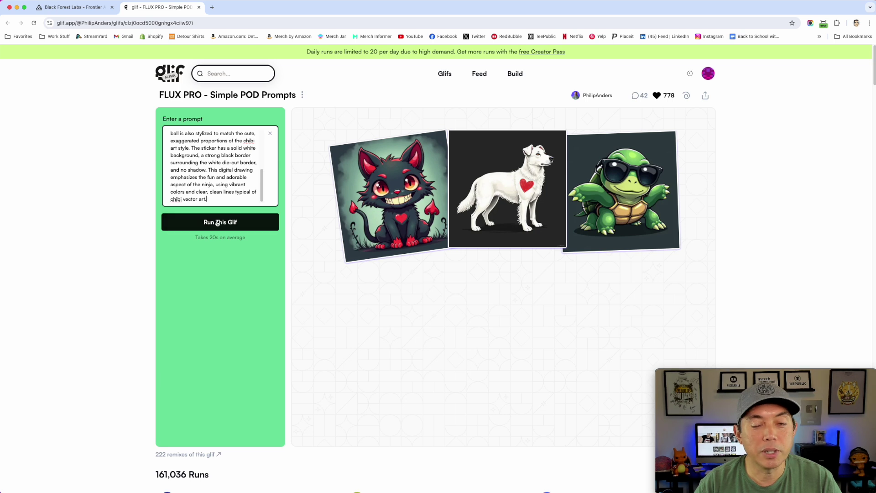
left_click(217, 222)
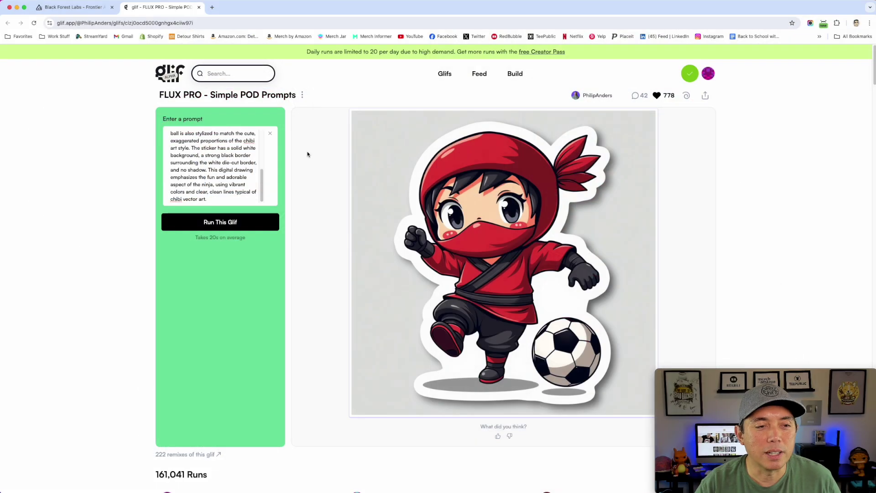
- Swap the ninja prompt for the pink cartoon cow drinking strawberry milk sticker prompt
scroll(242, 178, "up", 5)
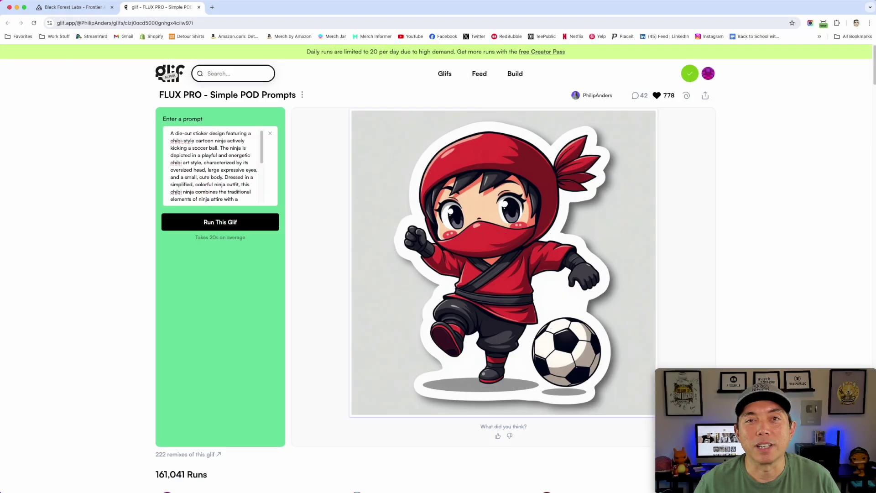
key("super+a")
key("super+v")
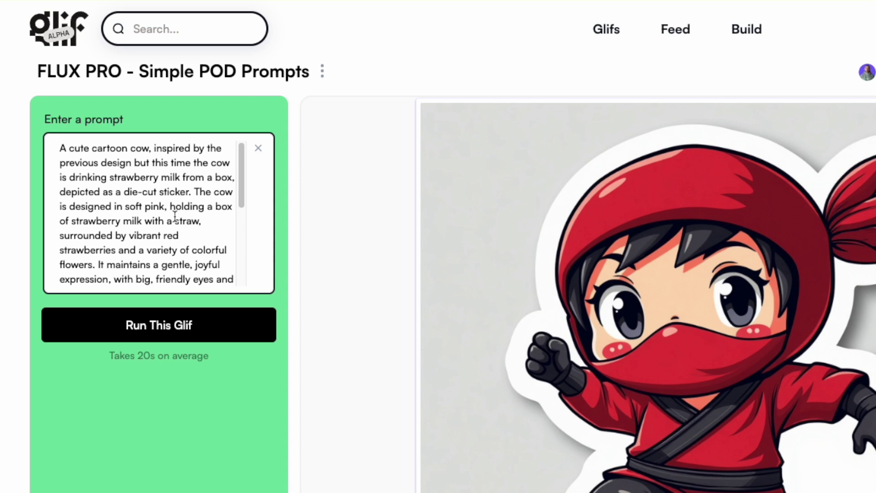
- Generate the pink cow sticker sipping strawberry milk among strawberries and flowers
left_click(169, 325)
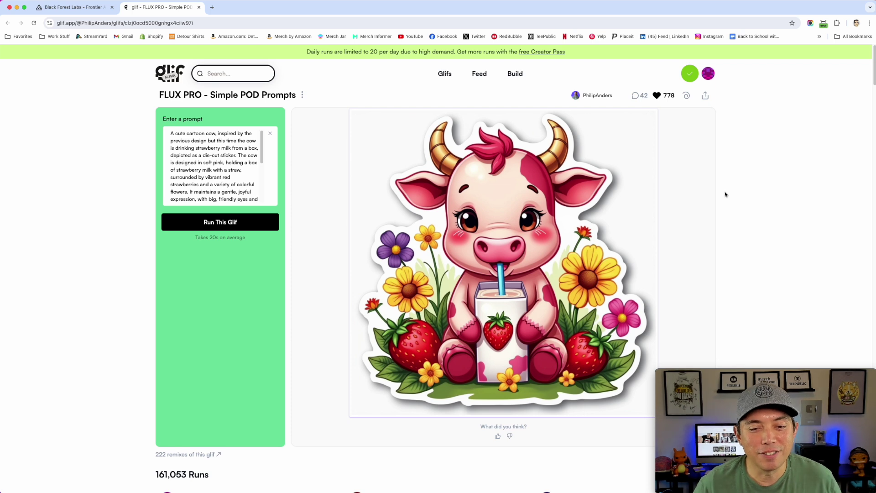
mouse_move(505, 289)
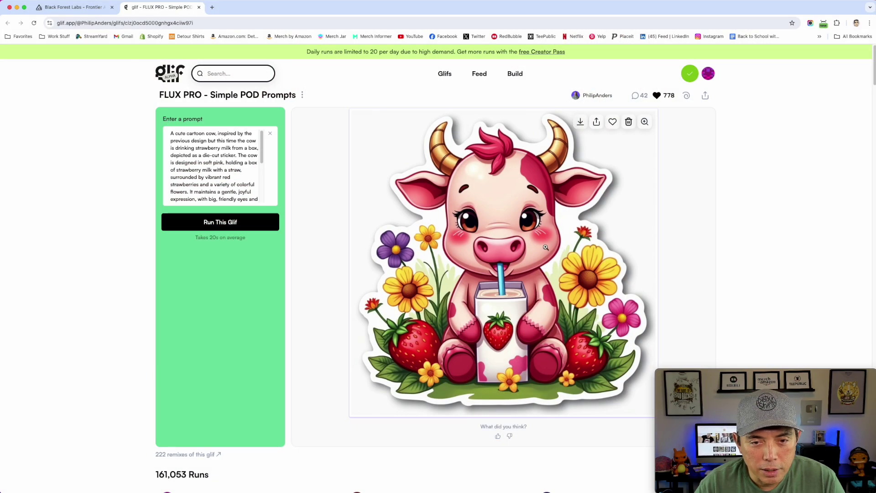
- Enlarge the generated strawberry-milk cow sticker to inspect its detail
left_click(545, 245)
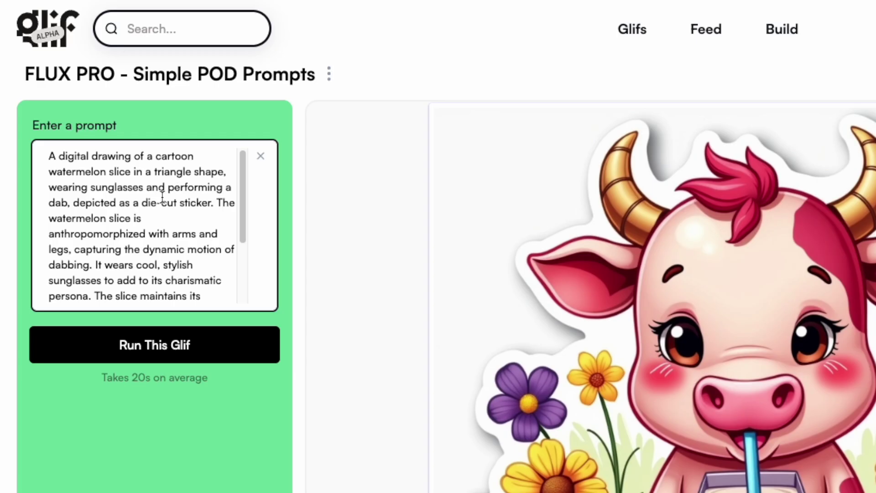
- Generate the dabbing watermelon slice sticker wearing sunglasses from the pasted prompt
scroll(164, 196, "down", 4)
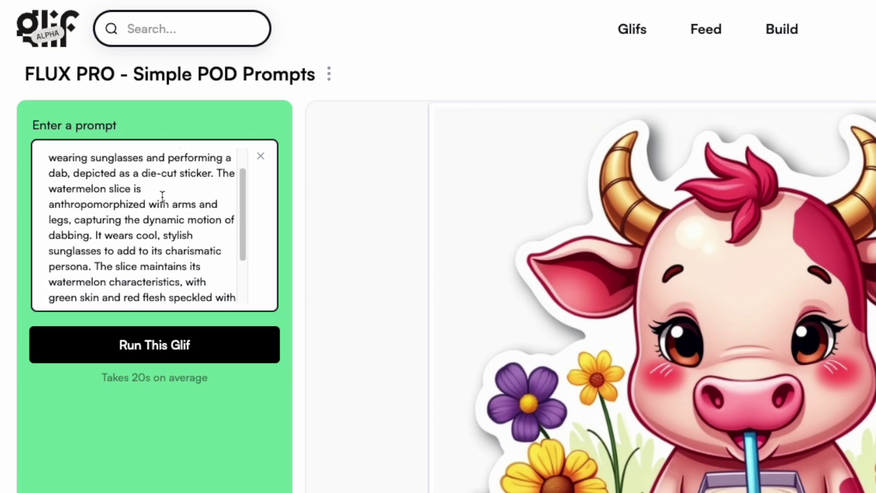
scroll(163, 196, "down", 2)
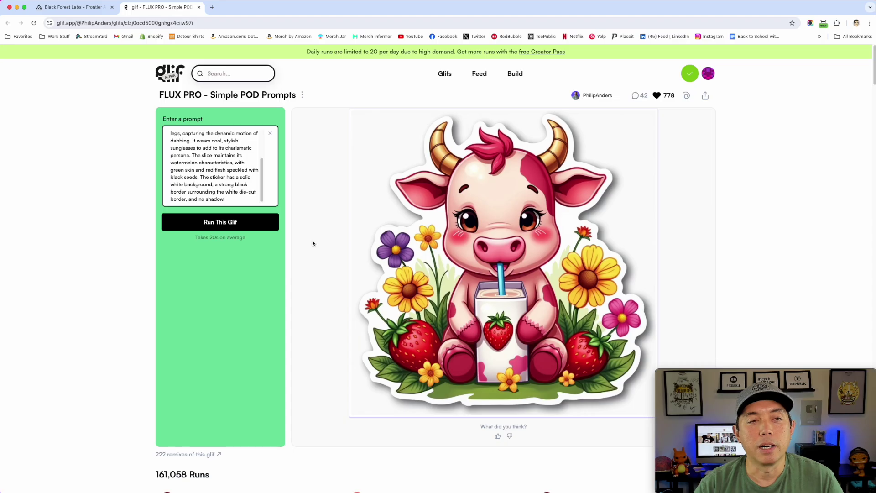
left_click(217, 223)
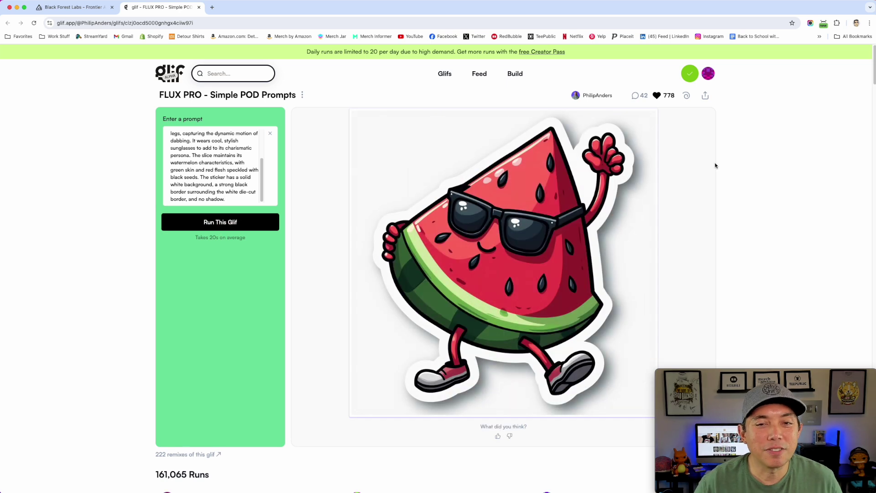
mouse_move(612, 186)
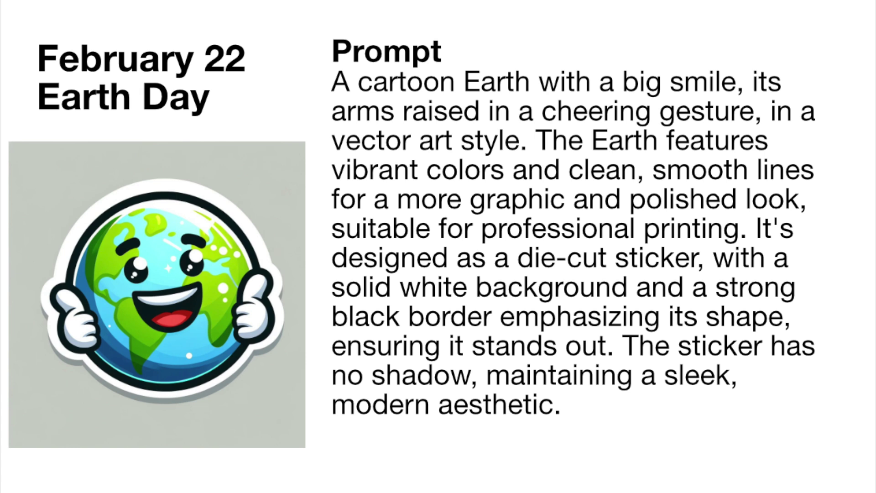
- Generate the smiling cartoon Earth sticker cheering with raised arms from the Earth Day prompt
scroll(280, 336, "up", 2)
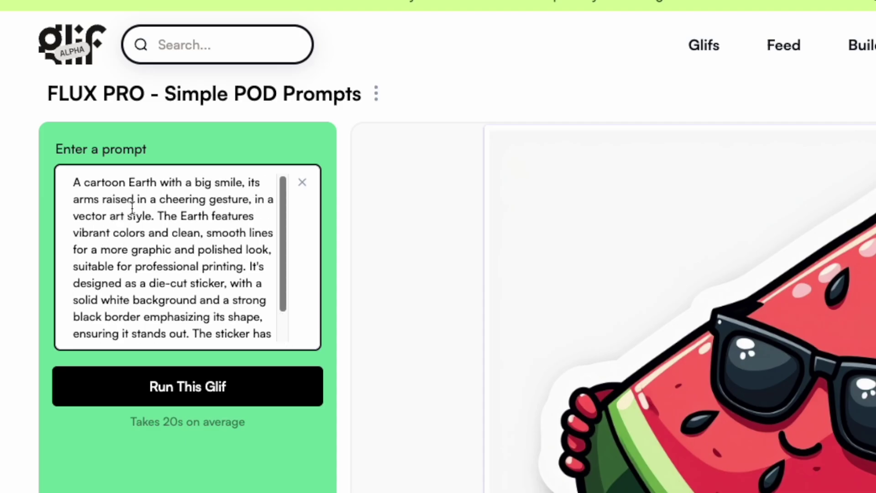
scroll(196, 230, "down", 1)
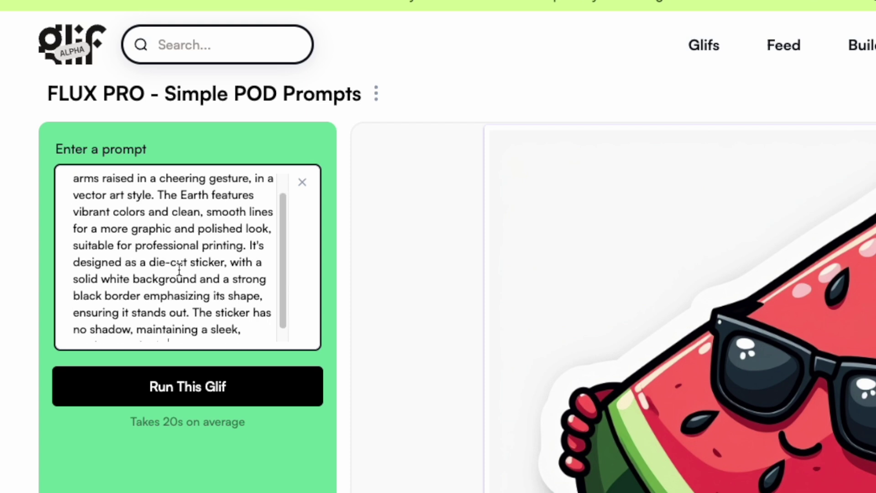
scroll(180, 269, "down", 1)
left_click(178, 385)
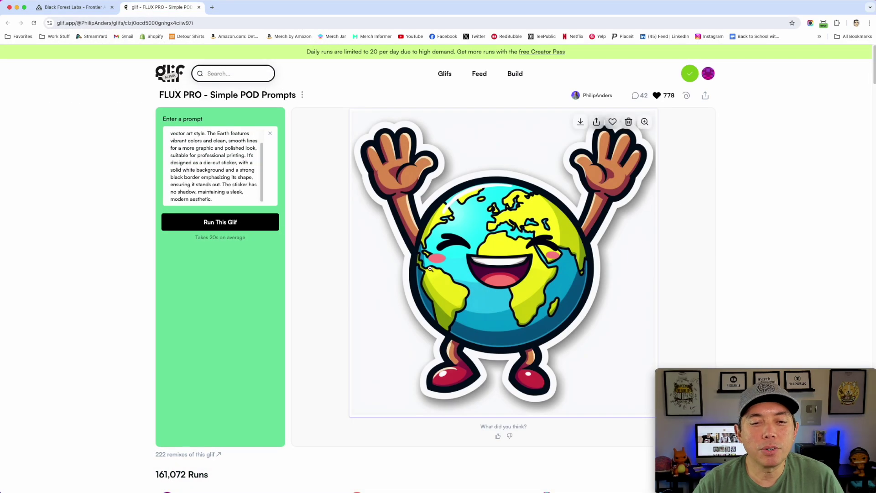
scroll(196, 155, "up", 1)
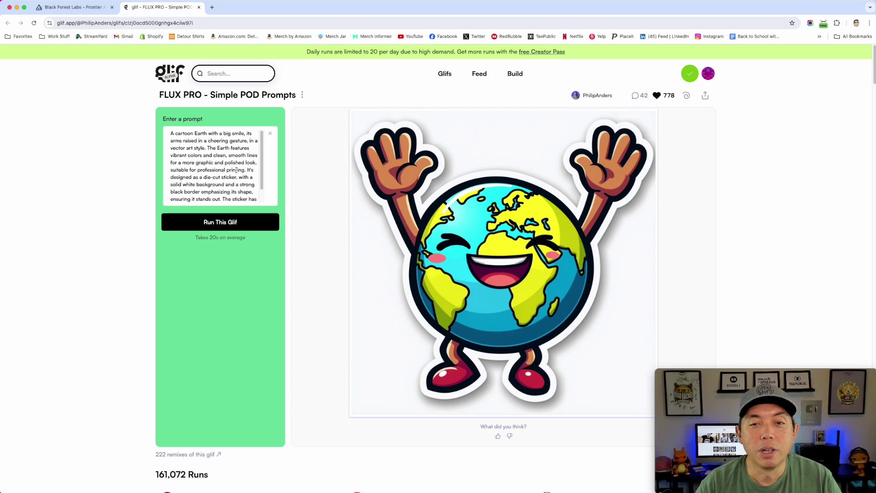
mouse_move(529, 224)
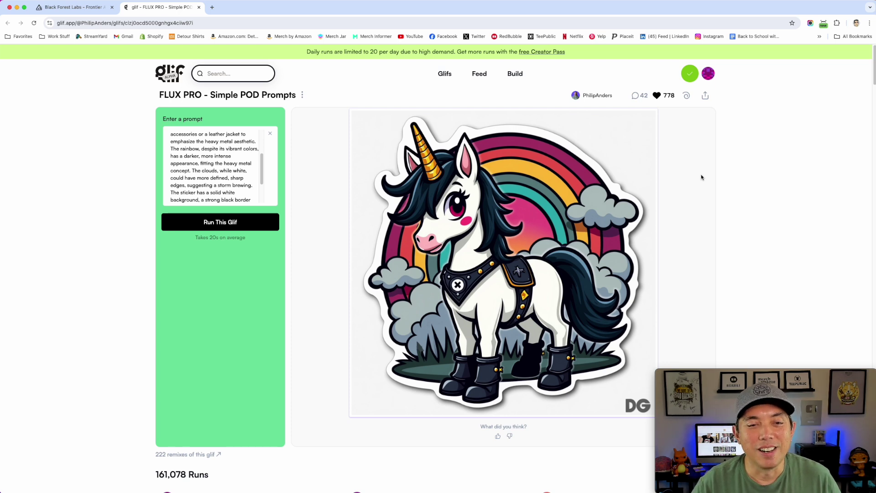
mouse_move(485, 315)
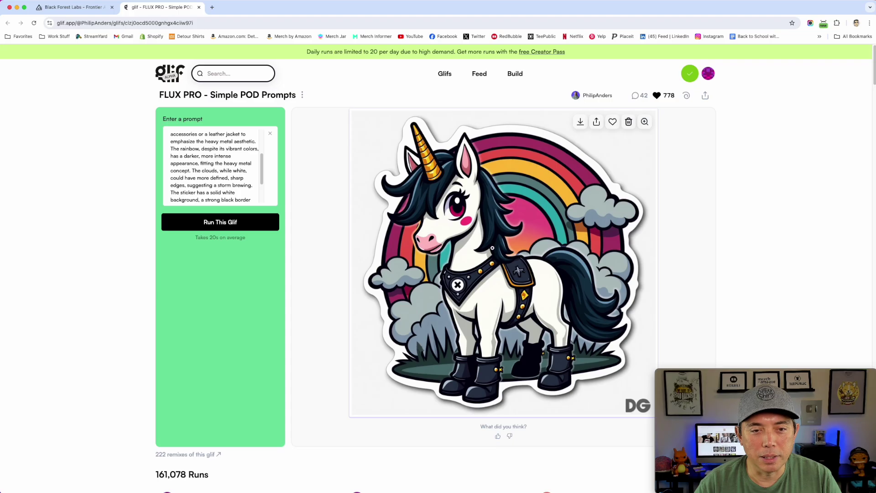
left_click(489, 208)
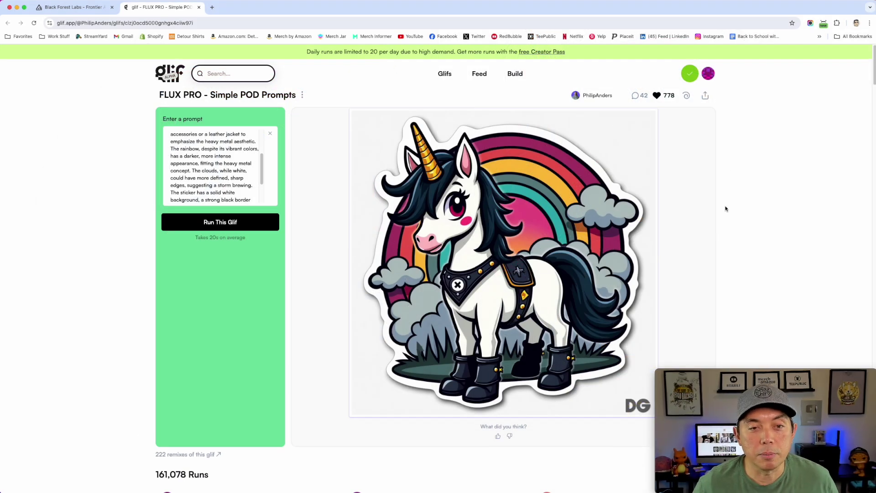
left_click(530, 219)
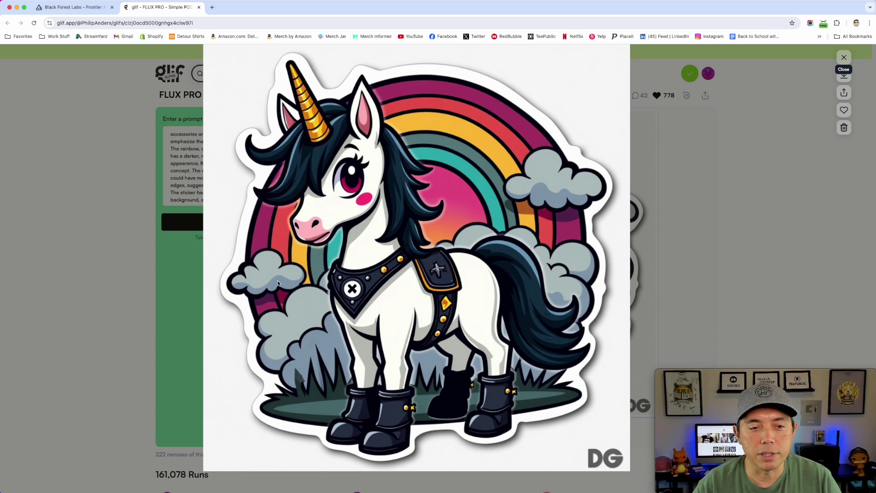
left_click(732, 146)
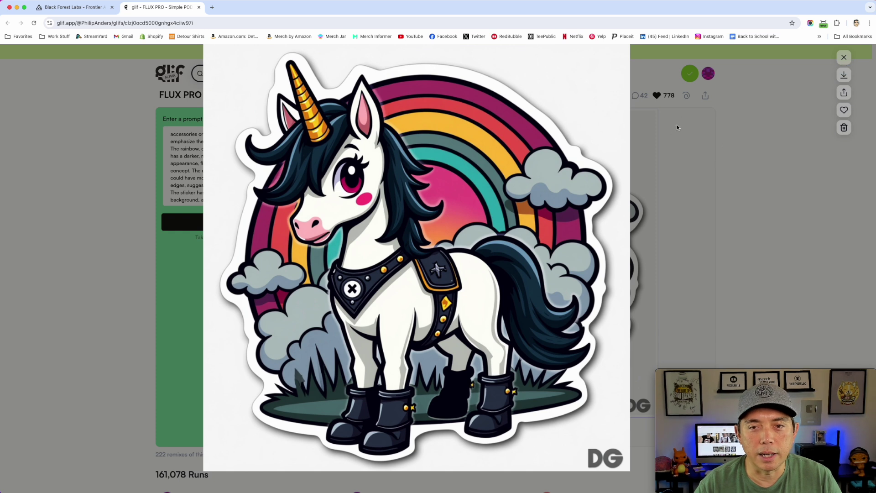
left_click(844, 58)
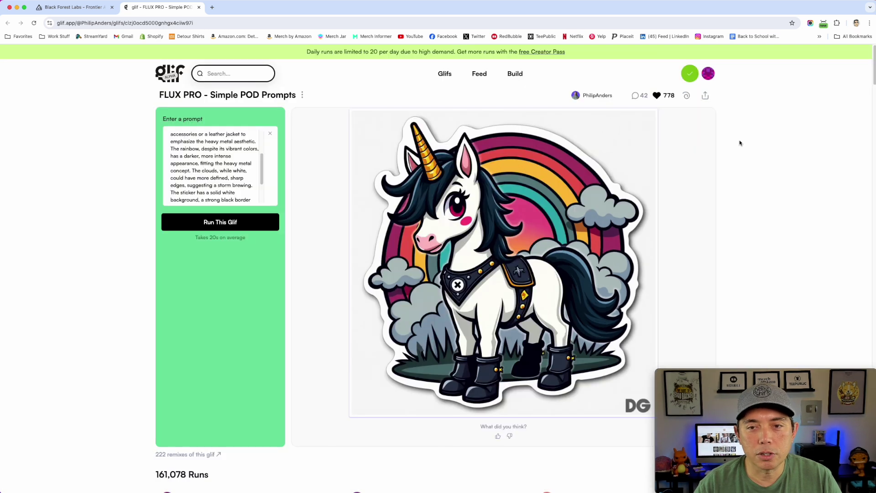
scroll(712, 191, "down", 5)
scroll(712, 190, "down", 6)
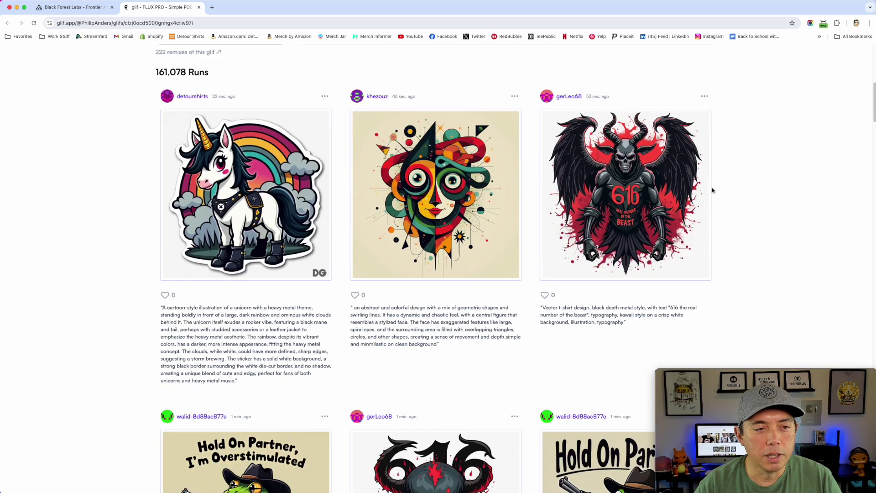
scroll(456, 183, "up", 3)
scroll(250, 116, "down", 3)
scroll(251, 115, "down", 10)
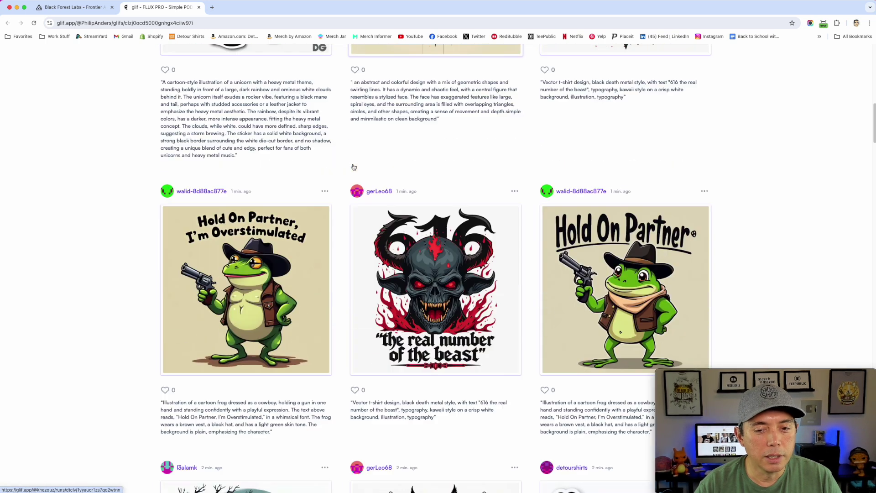
scroll(353, 167, "down", 12)
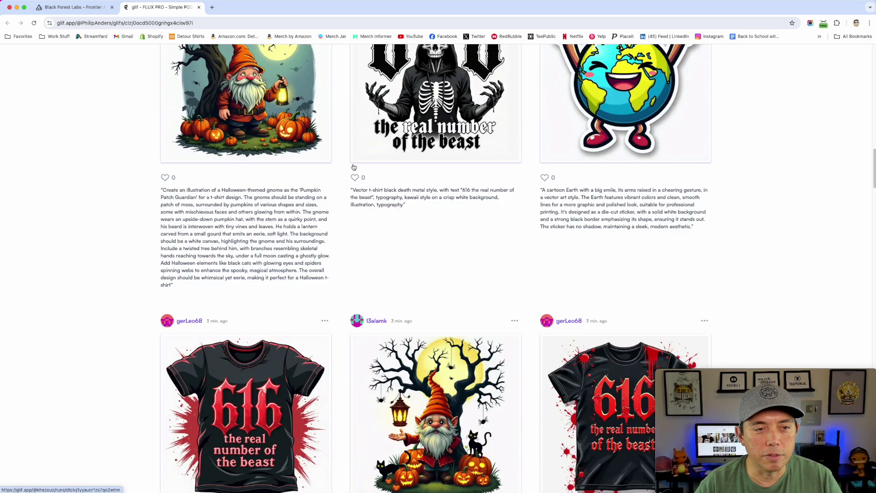
scroll(364, 185, "down", 9)
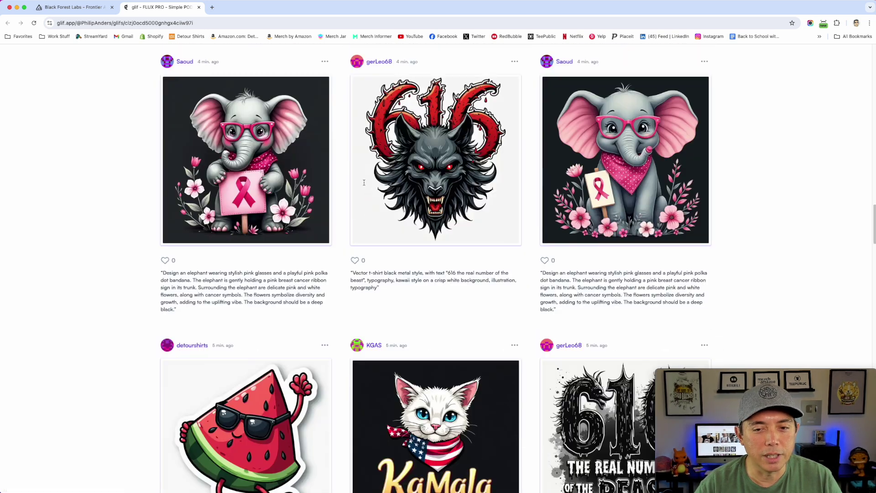
scroll(307, 158, "down", 11)
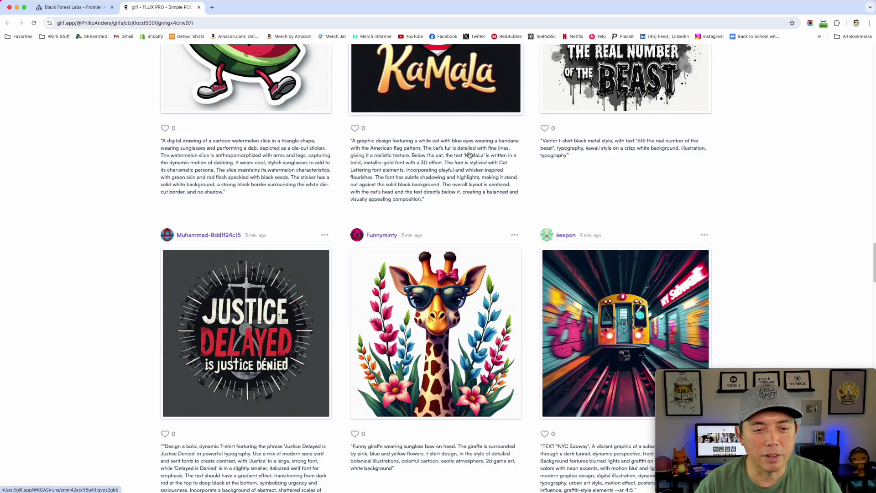
scroll(372, 186, "down", 7)
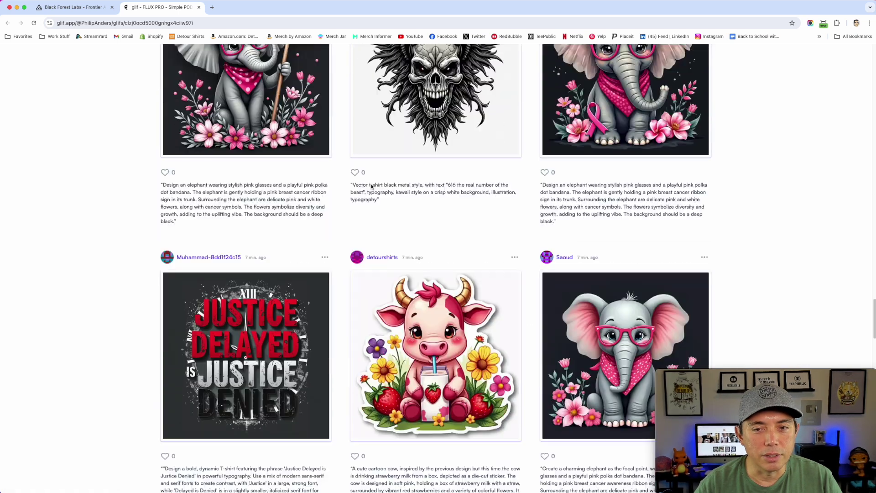
scroll(436, 190, "down", 8)
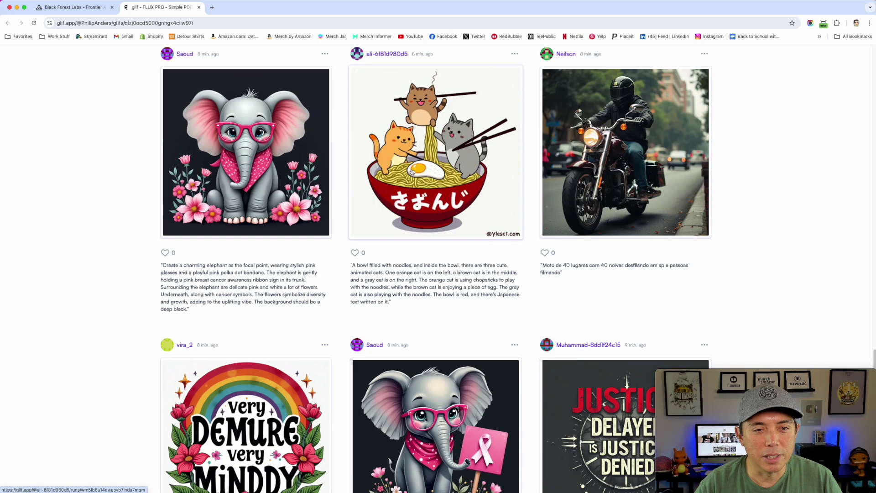
scroll(441, 155, "down", 3)
scroll(441, 154, "down", 11)
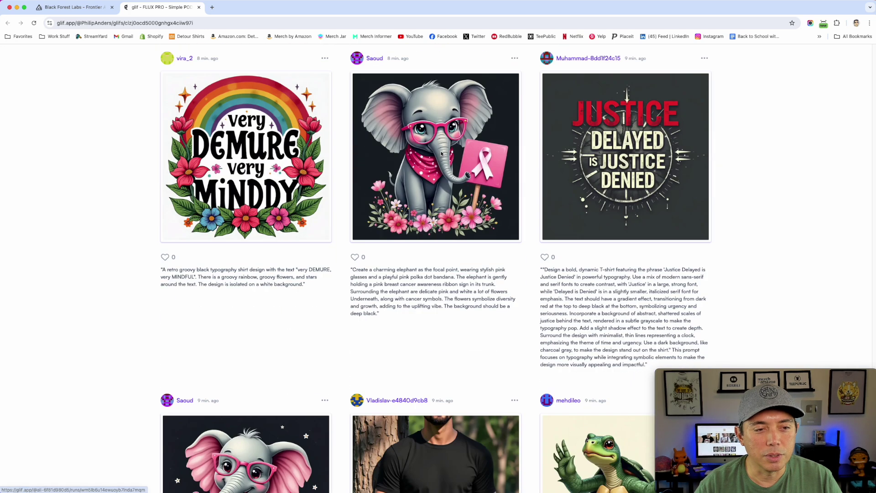
scroll(441, 154, "down", 10)
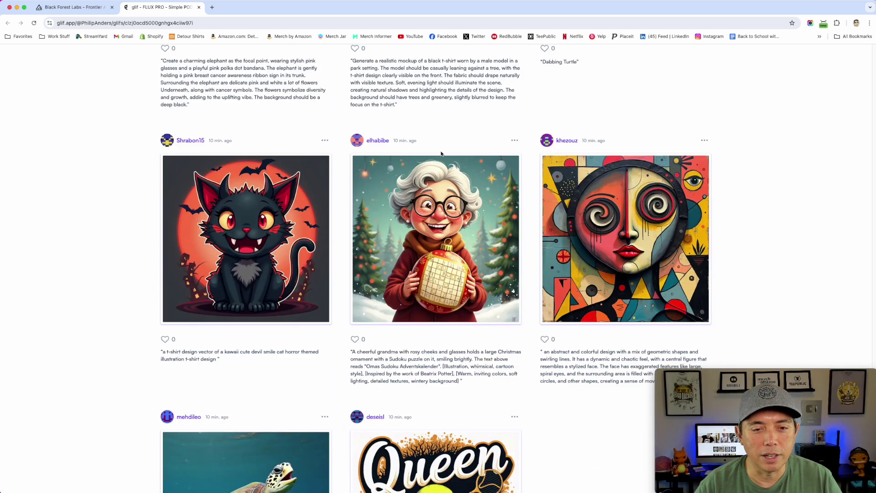
scroll(428, 190, "up", 20)
scroll(429, 190, "up", 20)
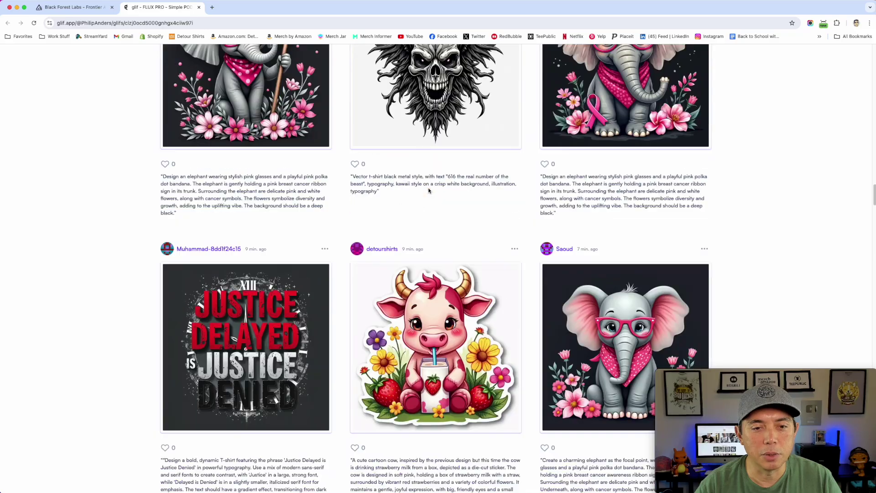
scroll(428, 190, "up", 20)
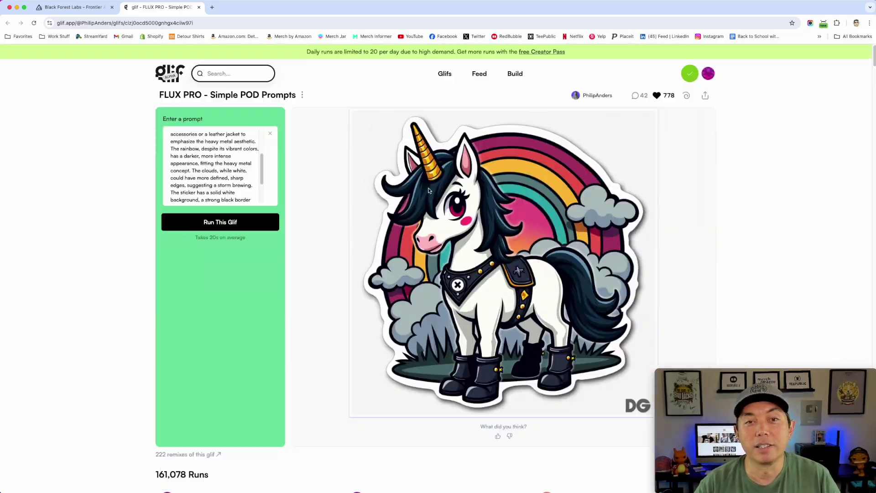
mouse_move(428, 189)
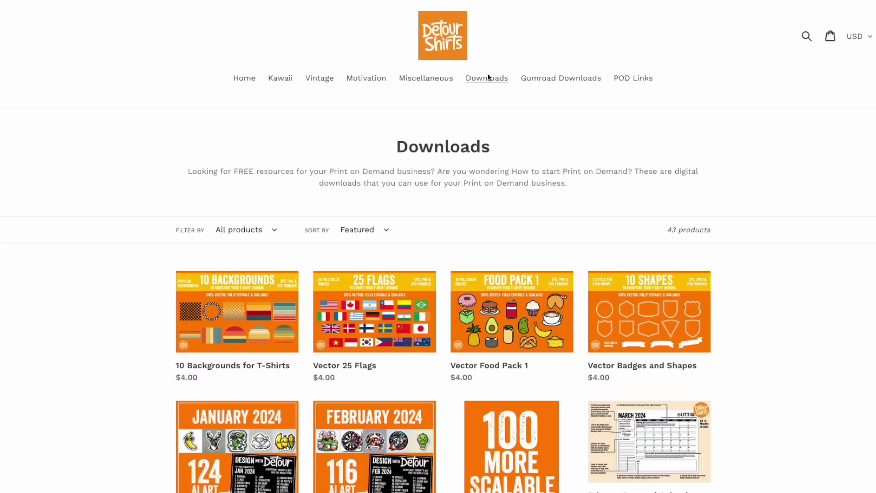
- Open the February 2024 -116 AI Art Prompts product from the Downloads collection
scroll(388, 171, "down", 4)
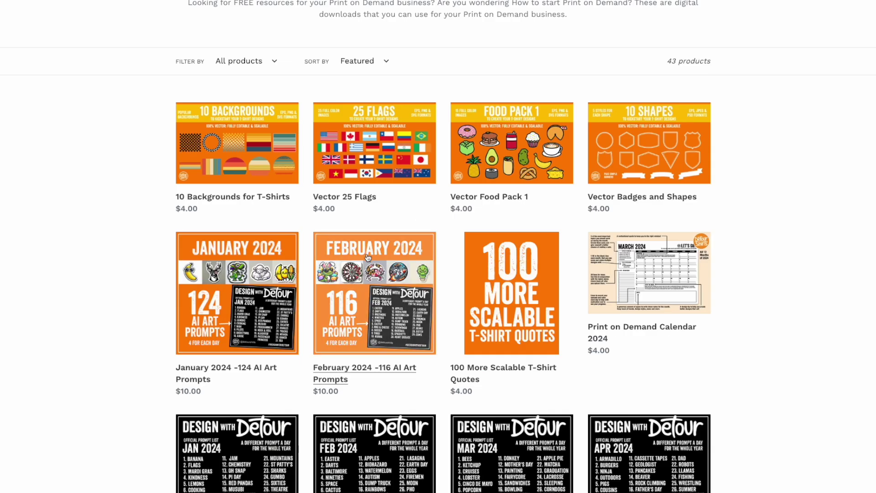
left_click(368, 270)
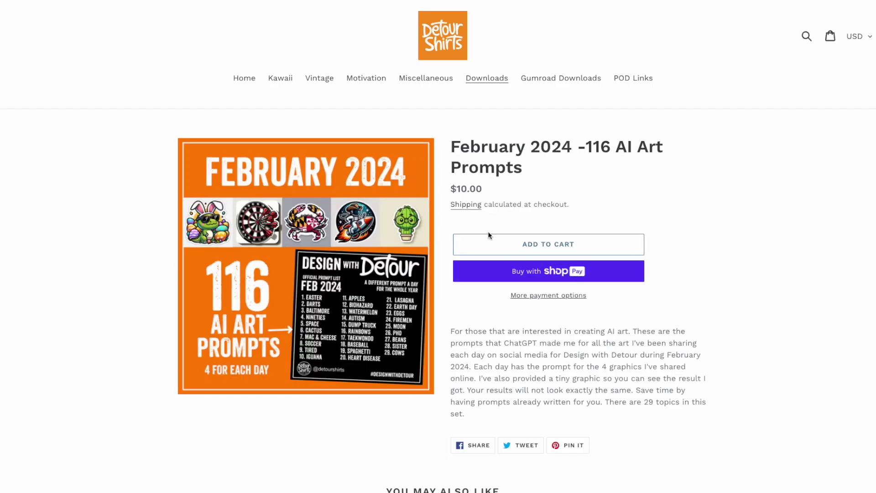